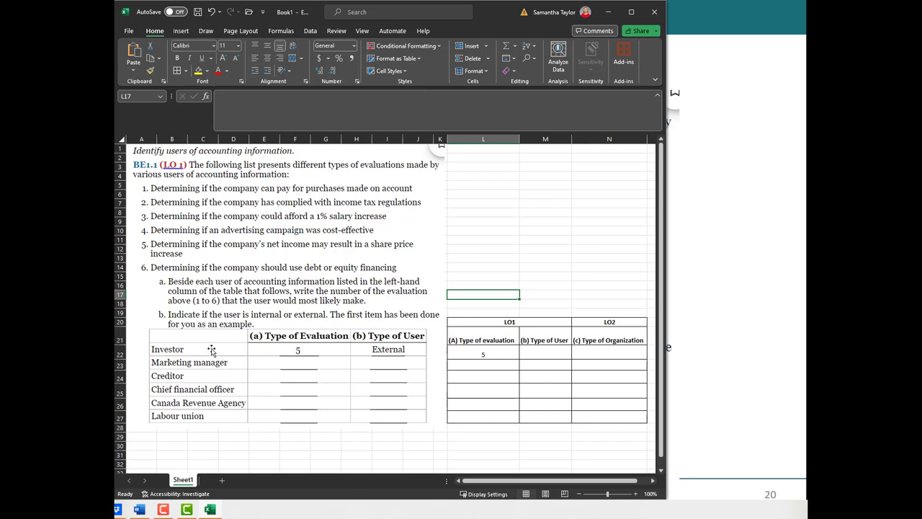
- Enter Externals as the Investor's user type and Corporation as its organization type in M22:N22
click(539, 354)
text(E)
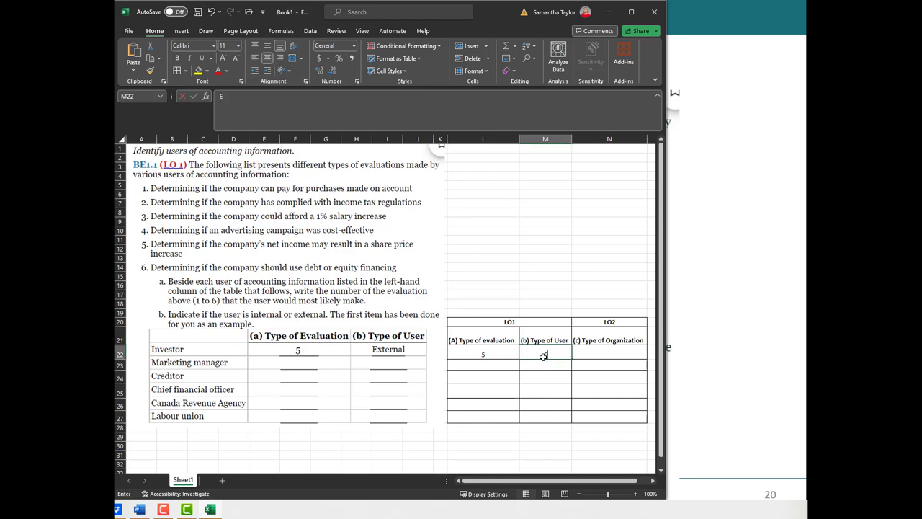
text(xternals)
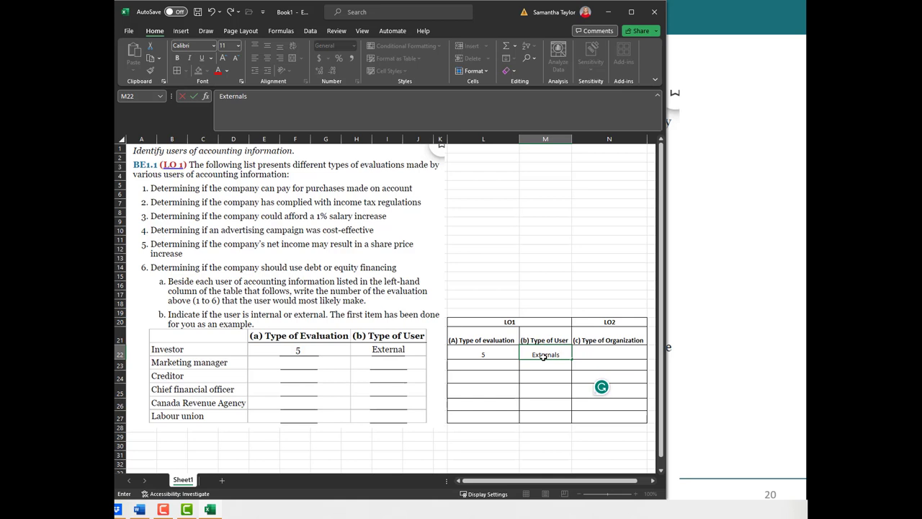
key(Tab)
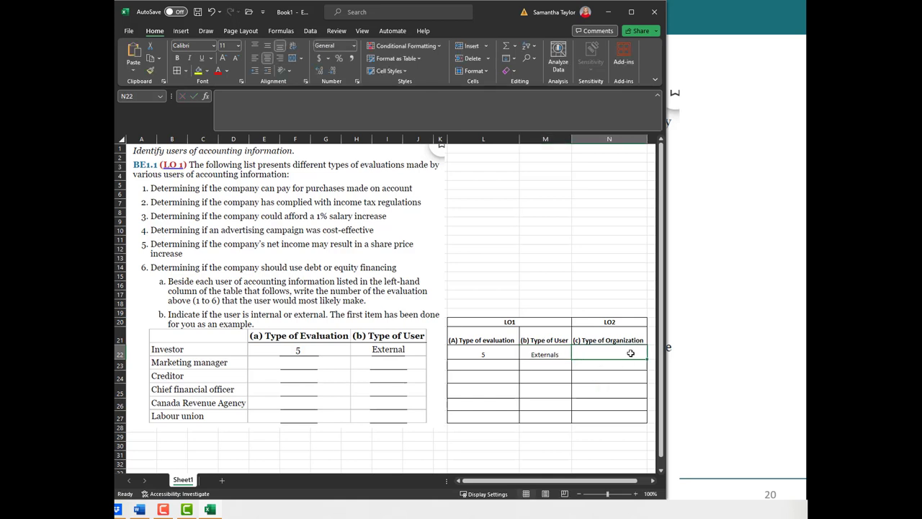
text(Co)
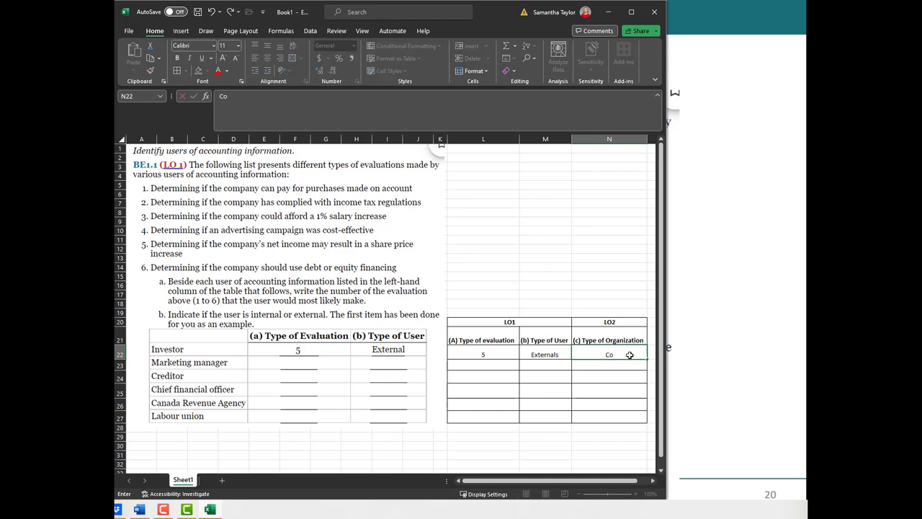
text(rporation)
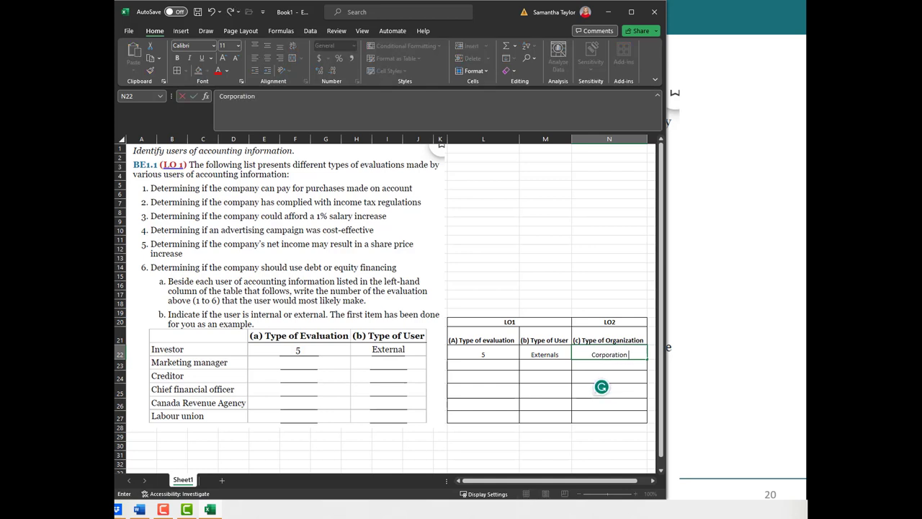
key(Return)
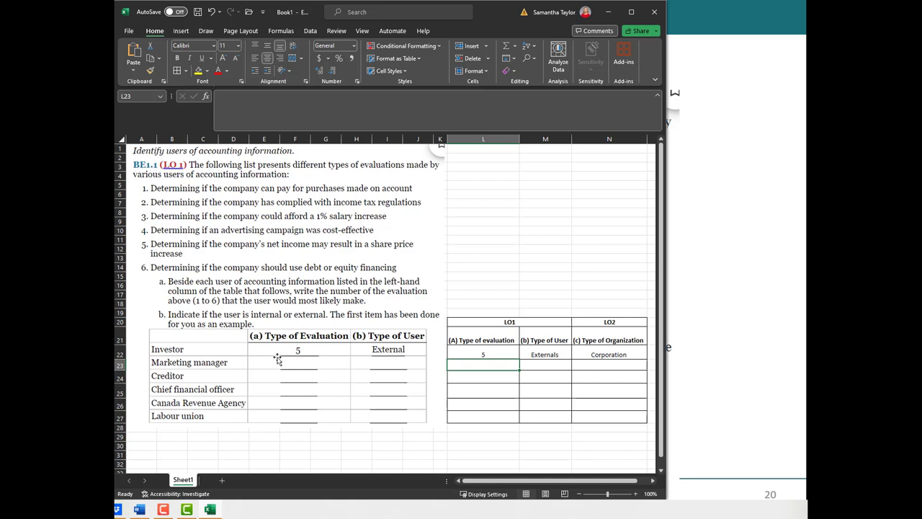
- Fill L23:N23 with evaluation 4, user type Internal and organization type All 3
text(4)
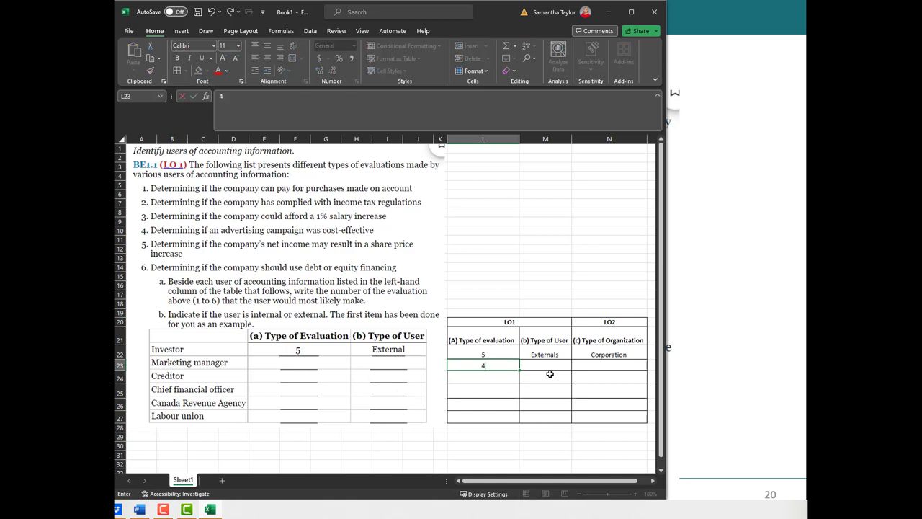
key(Tab)
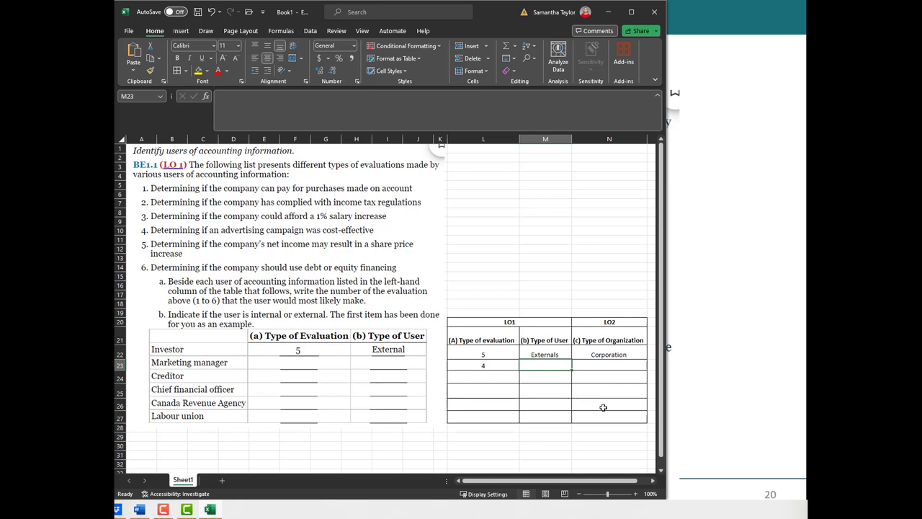
text(Internal)
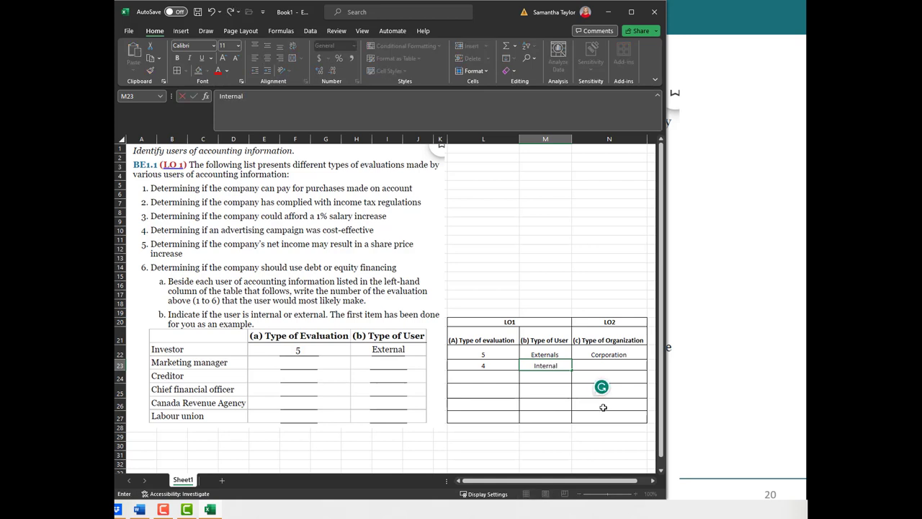
key(Tab)
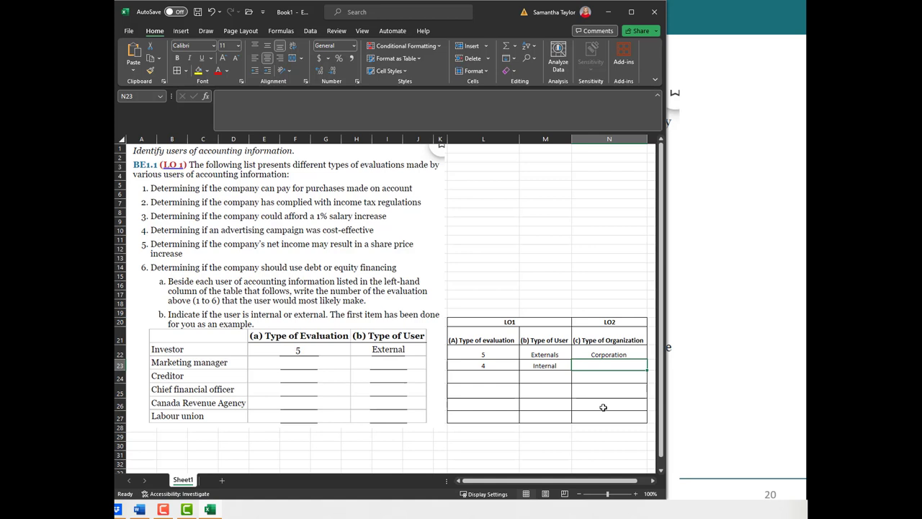
text(All 3)
key(Return)
key(Left)
key(Left)
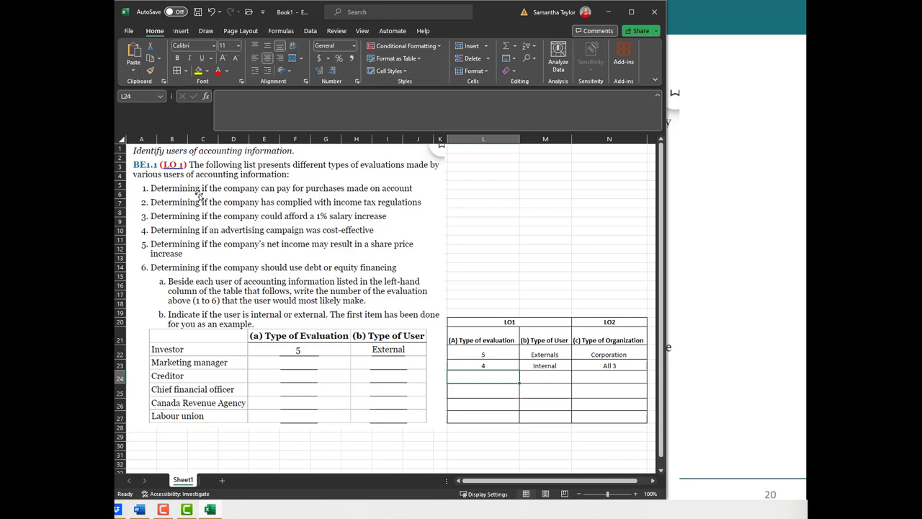
- Record evaluation 1 and user type External for the Creditor in row 24
text(1)
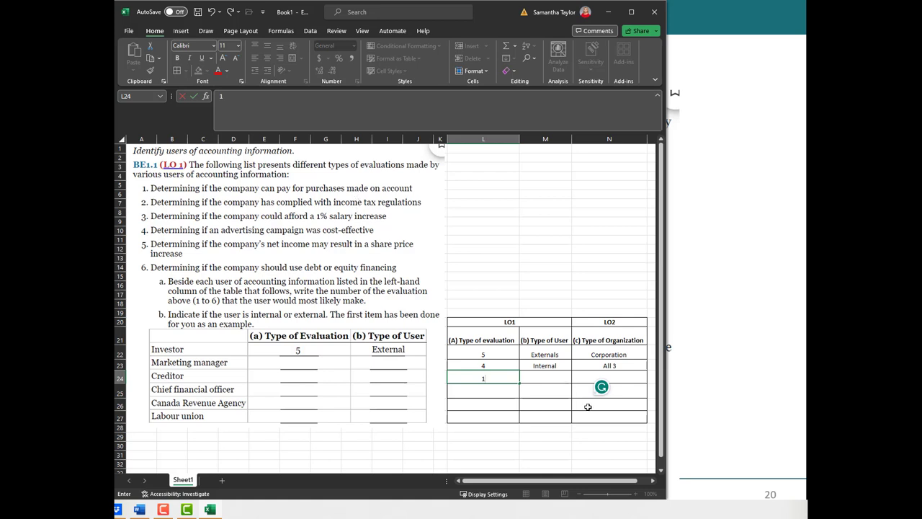
click(546, 376)
text(Externals)
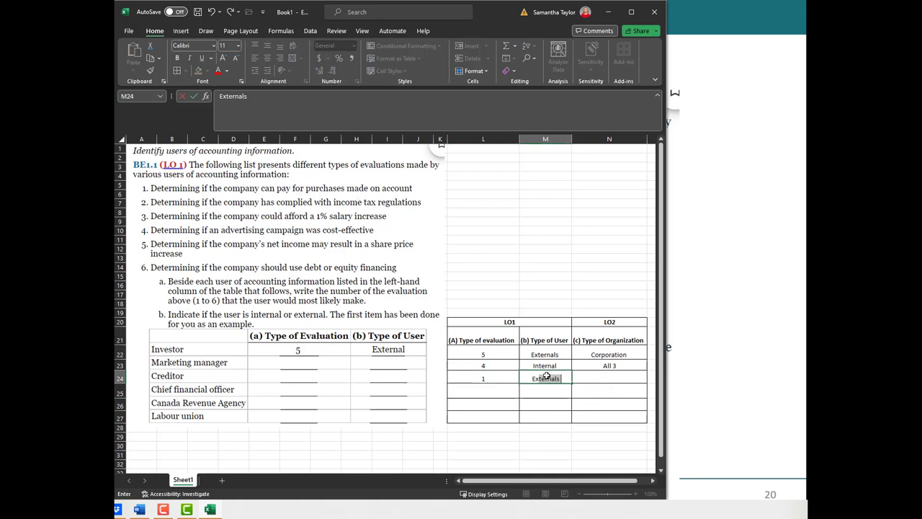
key(Return)
- Correct the Investor's user type in M22 from Externals to External
key(Up)
key(ctrl+c)
key(Up)
key(Up)
key(ctrl+v)
key(Down)
key(Down)
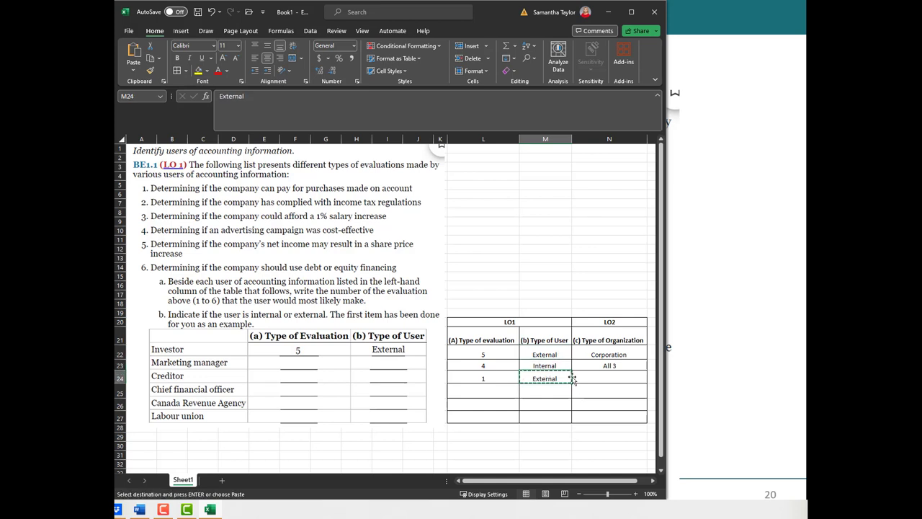
key(ctrl+z)
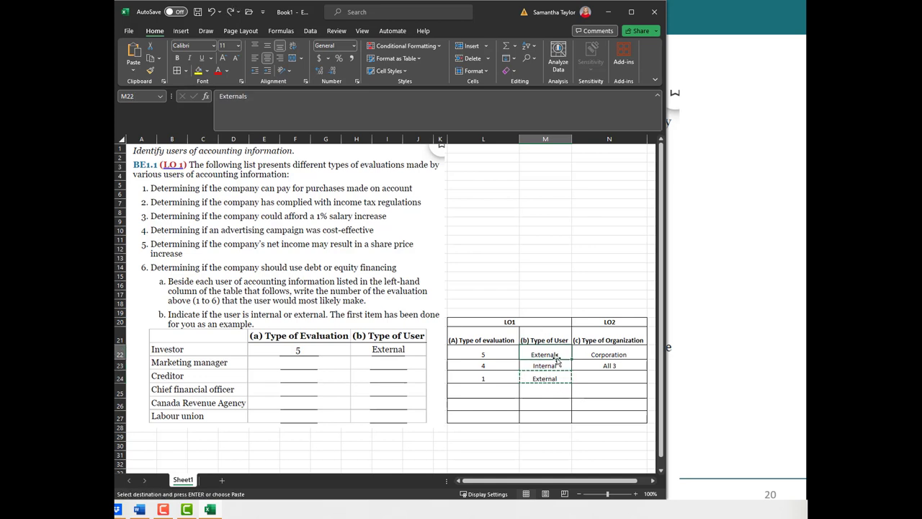
double_click(560, 353)
key(BackSpace)
key(Return)
key(Down)
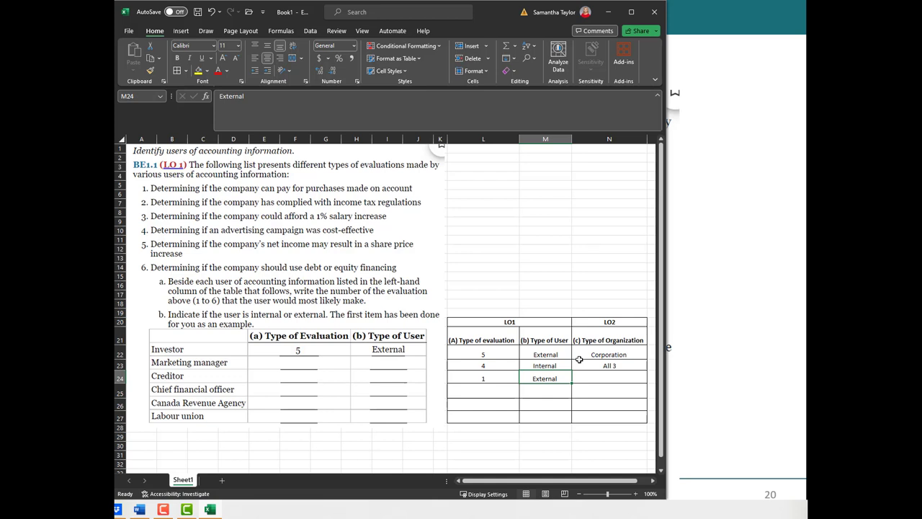
- Copy All 3 from N23 into the Creditor's organization cell N24
key(Right)
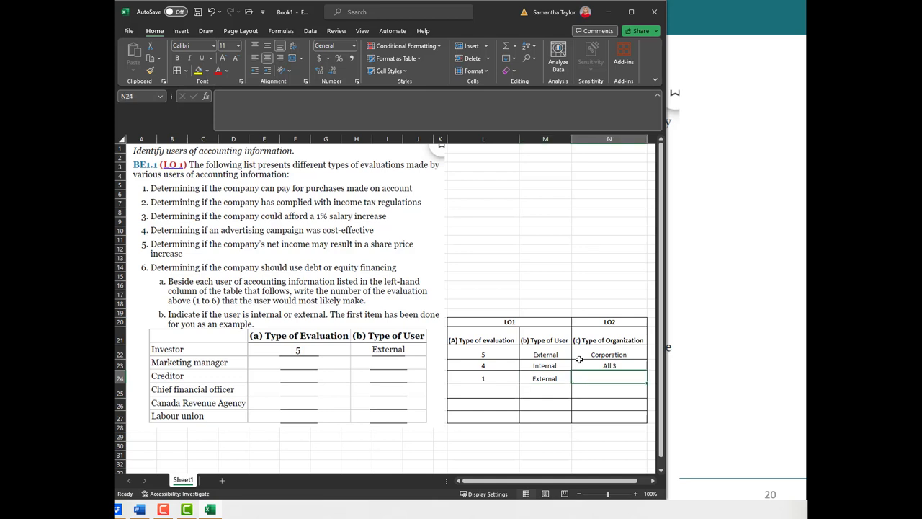
key(Up)
key(ctrl+c)
key(Down)
key(ctrl+v)
key(Down)
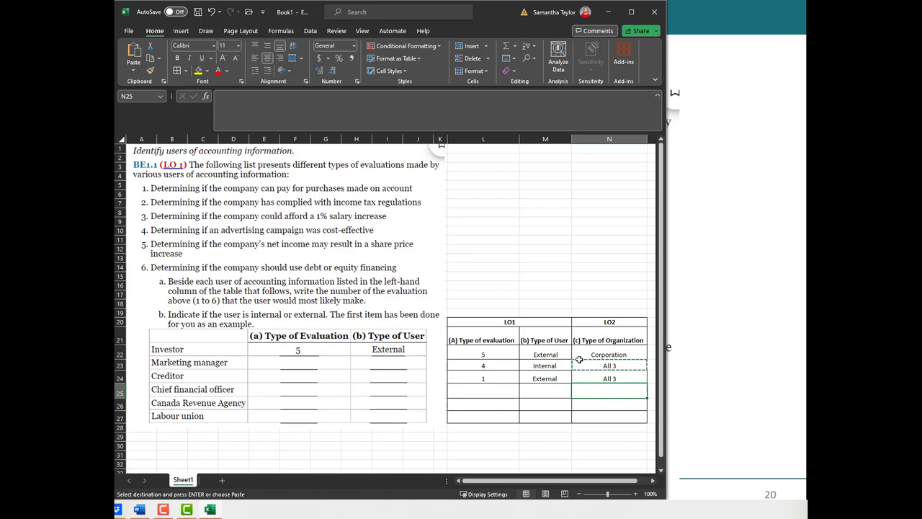
key(Left)
key(Left)
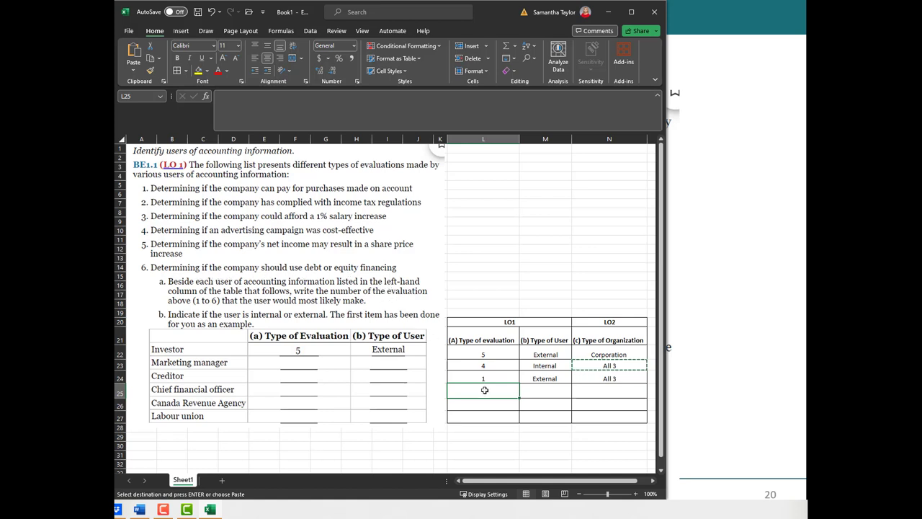
- Keep 6 as the Chief financial officer's evaluation and enter Internal in M25
key(Escape)
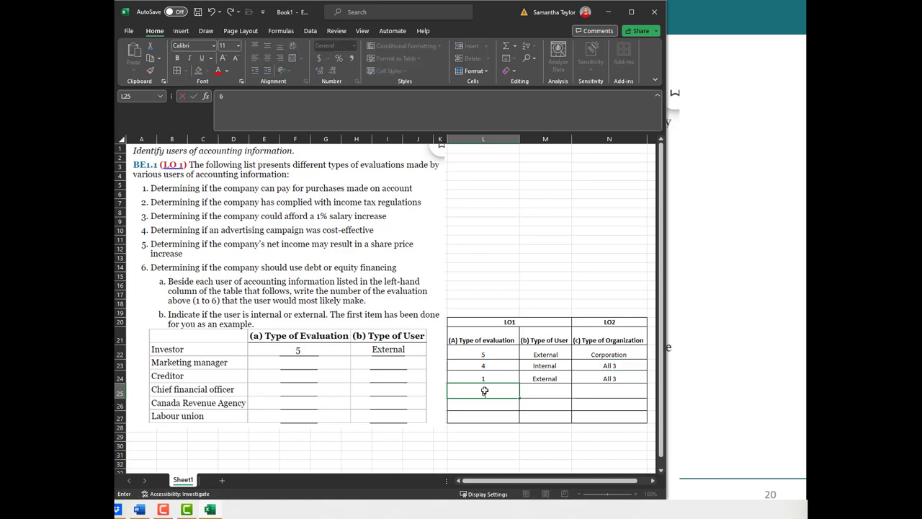
key(Tab)
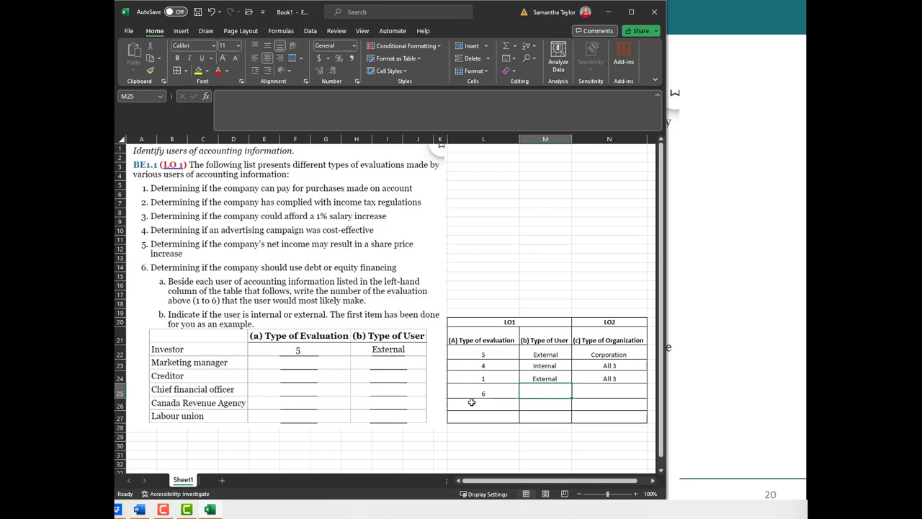
text(Internal)
key(Return)
key(Up)
key(Tab)
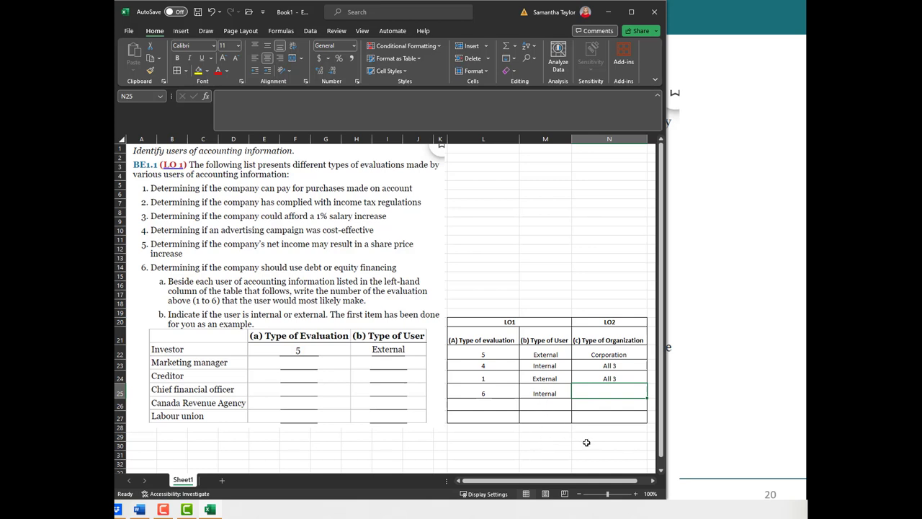
- Enter Corporation in N25, removing the stray letter typed after it
text(Corporation)
click(595, 398)
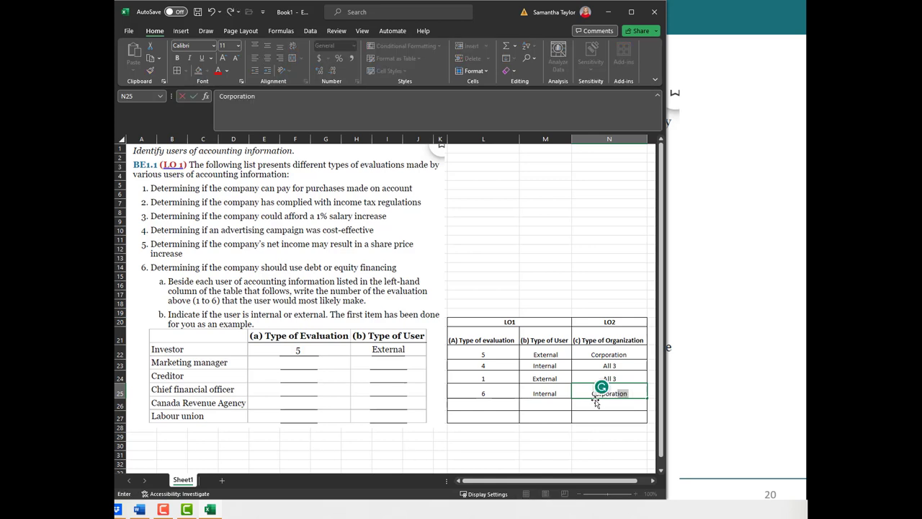
text(b)
key(BackSpace)
key(Return)
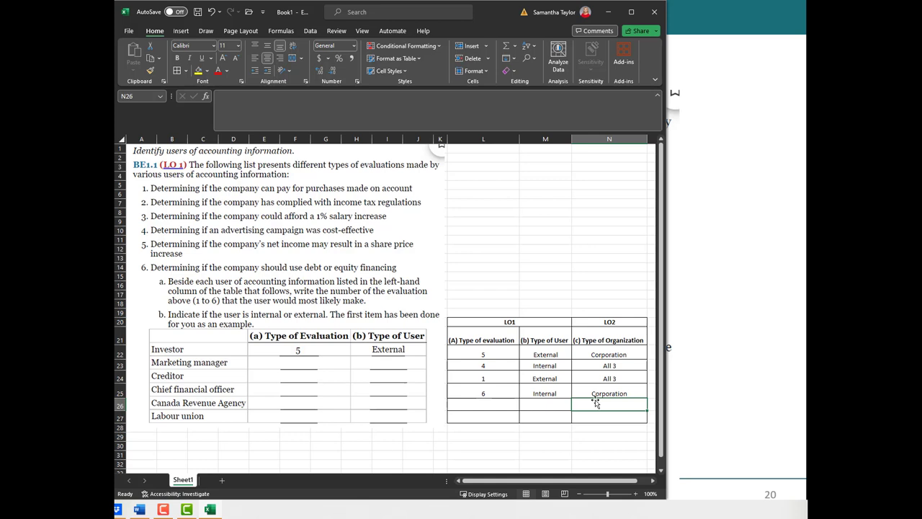
click(614, 392)
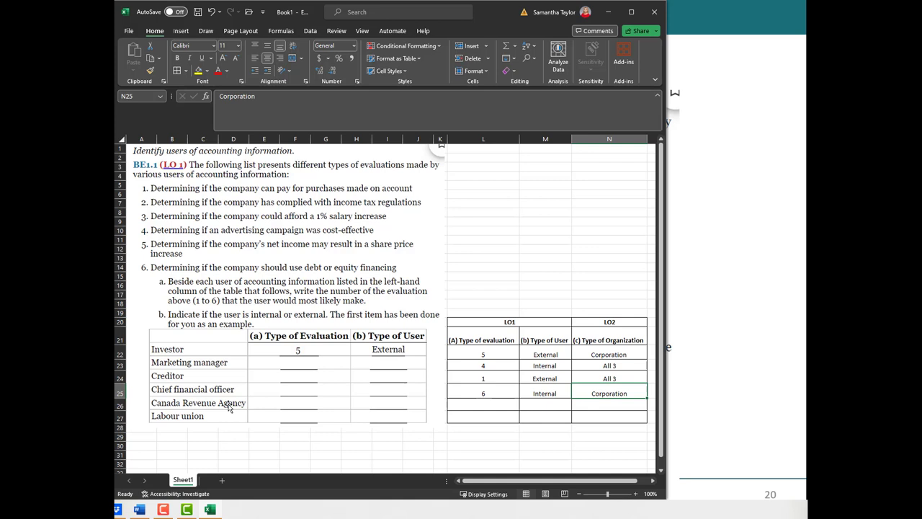
- Enter evaluation 2 and user type External for the Canada Revenue Agency in L26:M26
click(493, 408)
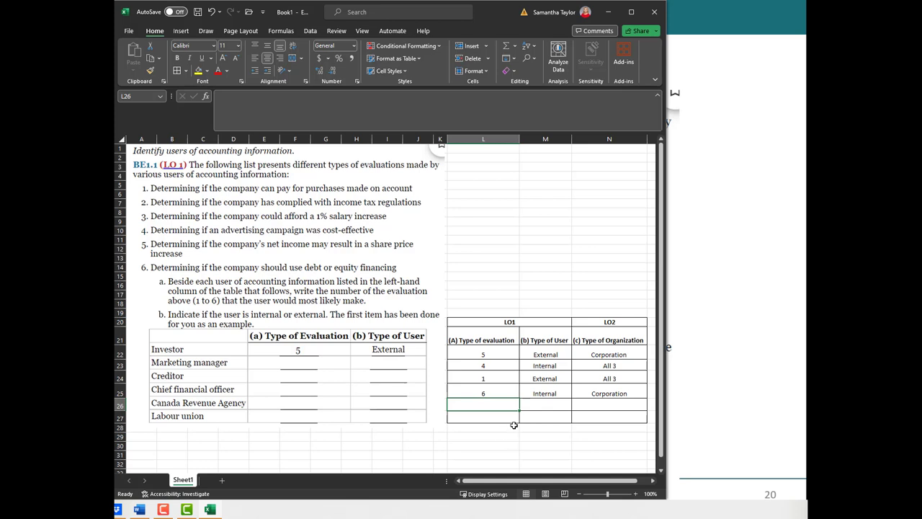
text(2)
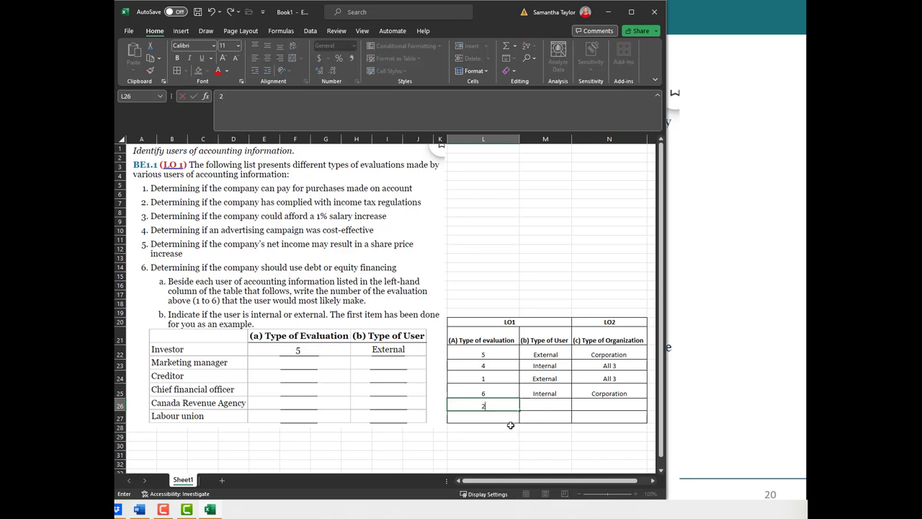
click(544, 408)
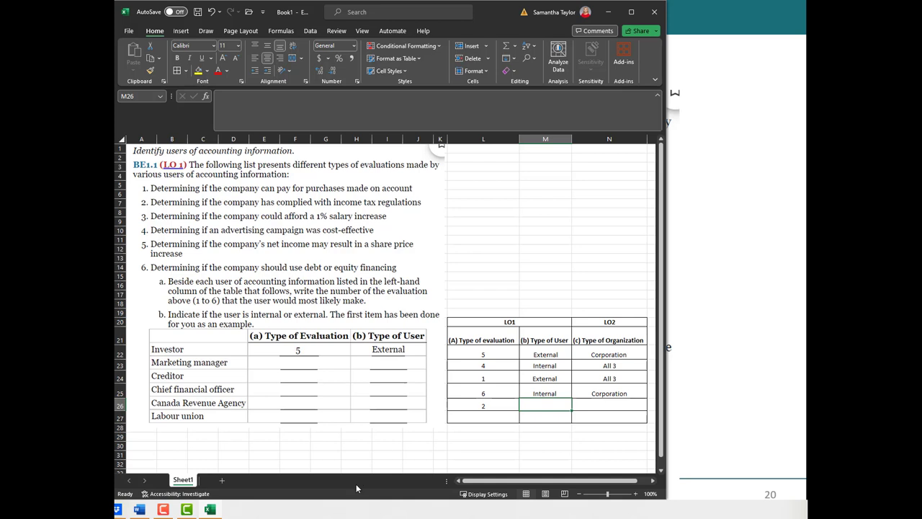
text(External)
key(Return)
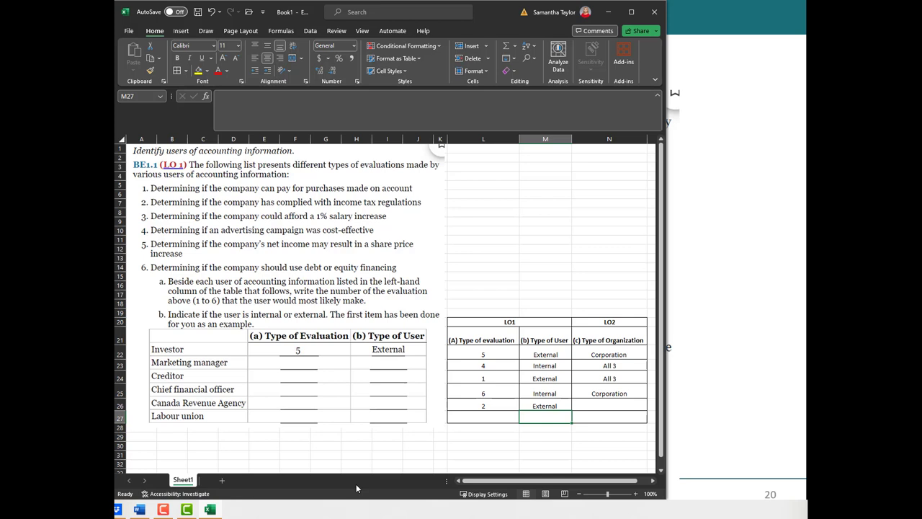
- Copy All 3 from N24 into the Canada Revenue Agency's organization cell N26
key(Up)
key(Right)
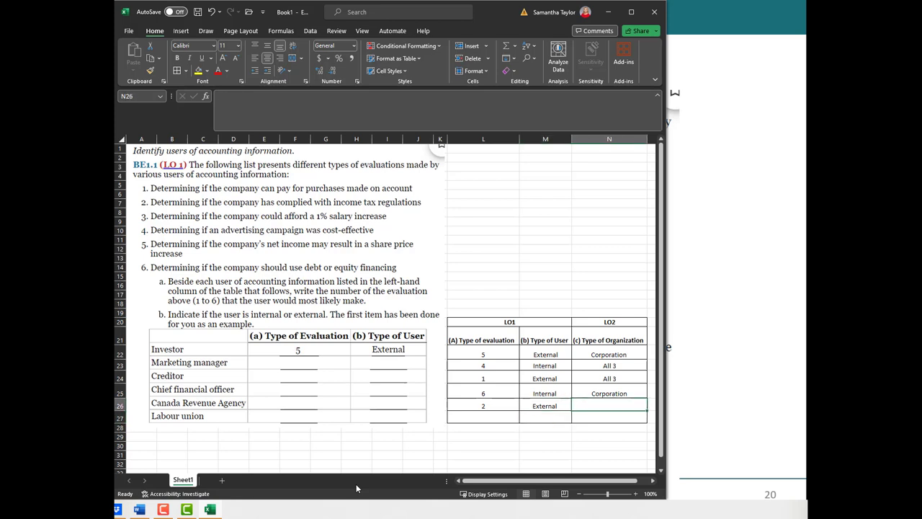
key(Up)
key(Up)
key(ctrl+c)
key(Down)
key(Down)
key(ctrl+v)
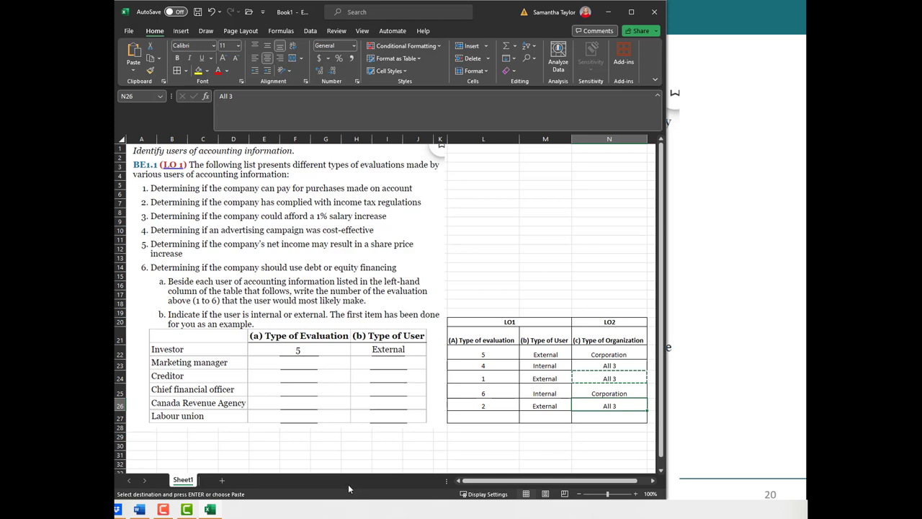
click(491, 418)
- Enter evaluation 3 and user type External for the Labour union in row 27
text(3)
click(545, 405)
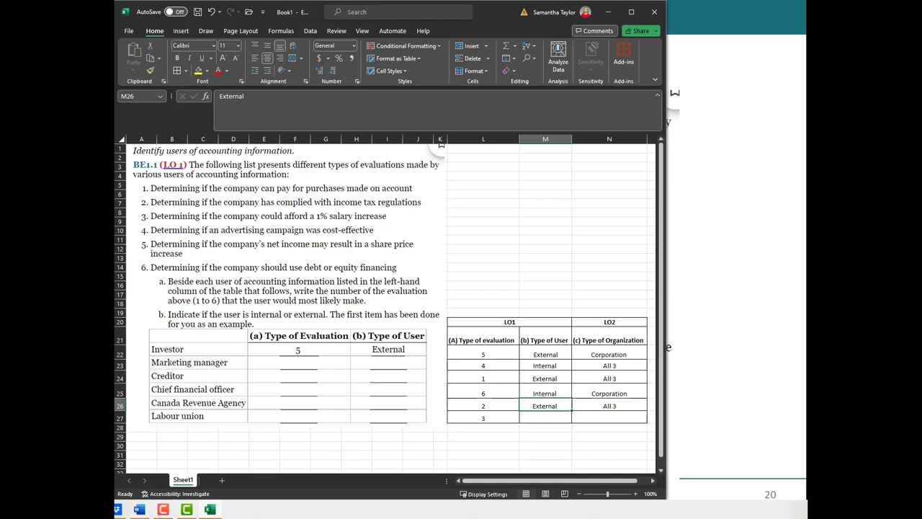
click(546, 418)
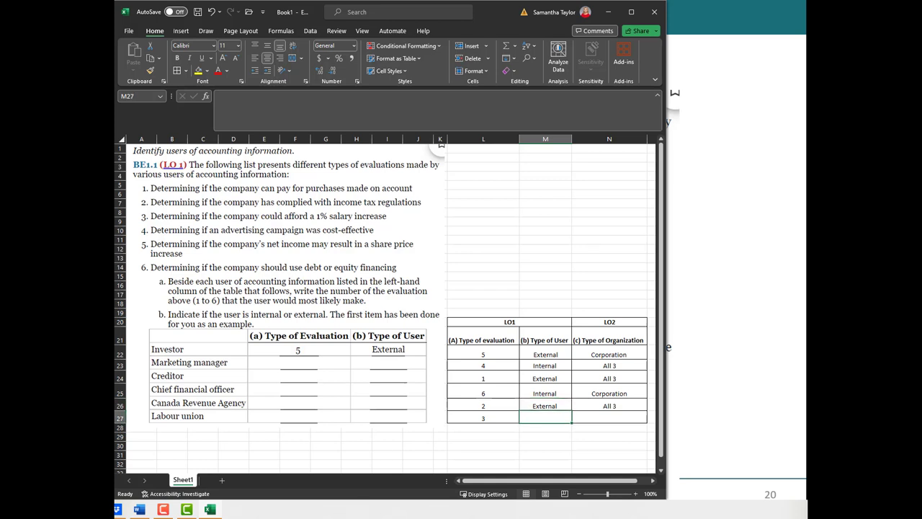
text(External)
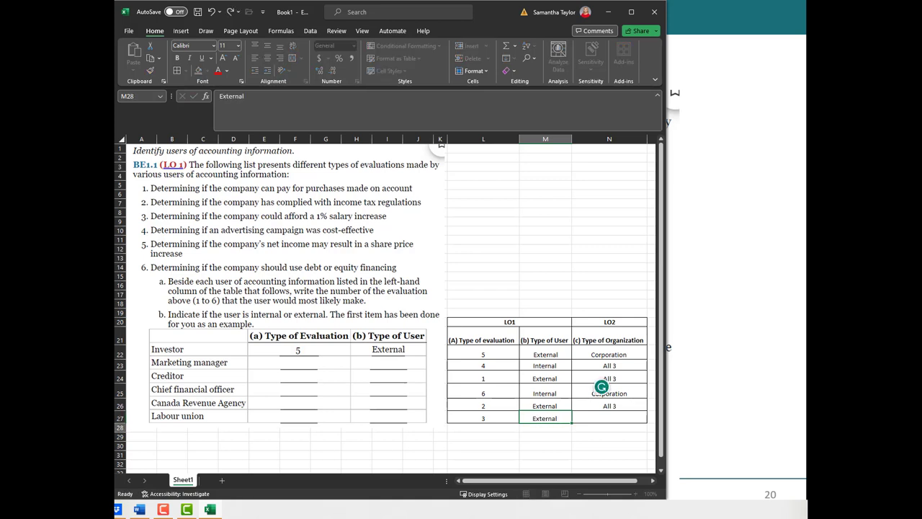
key(Return)
key(Up)
- Copy All 3 from N26 into the Labour union's organization cell N27
click(609, 418)
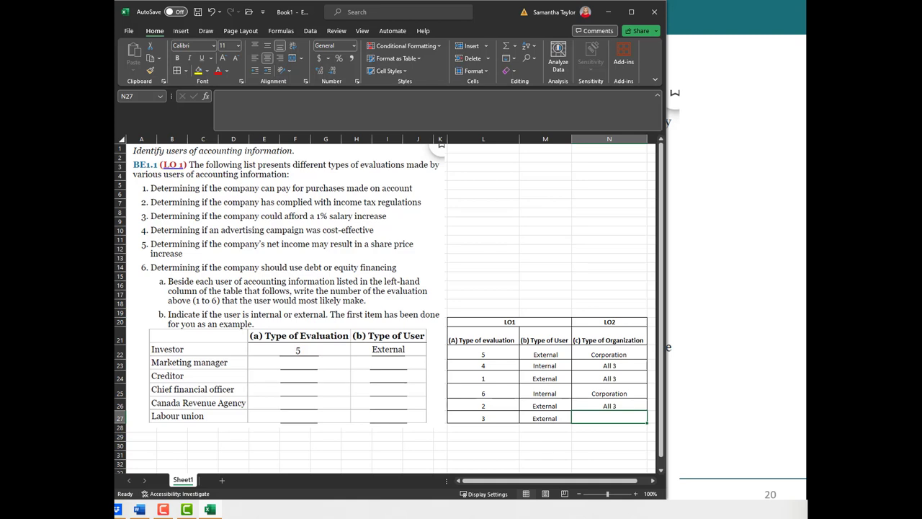
click(608, 406)
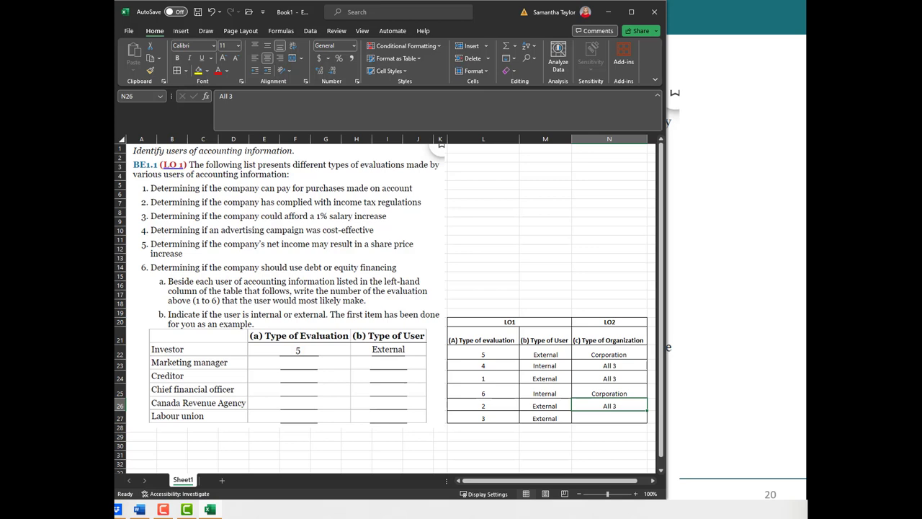
key(ctrl+c)
key(Down)
key(ctrl+v)
key(Up)
key(Up)
key(Up)
key(Left)
key(Left)
key(Up)
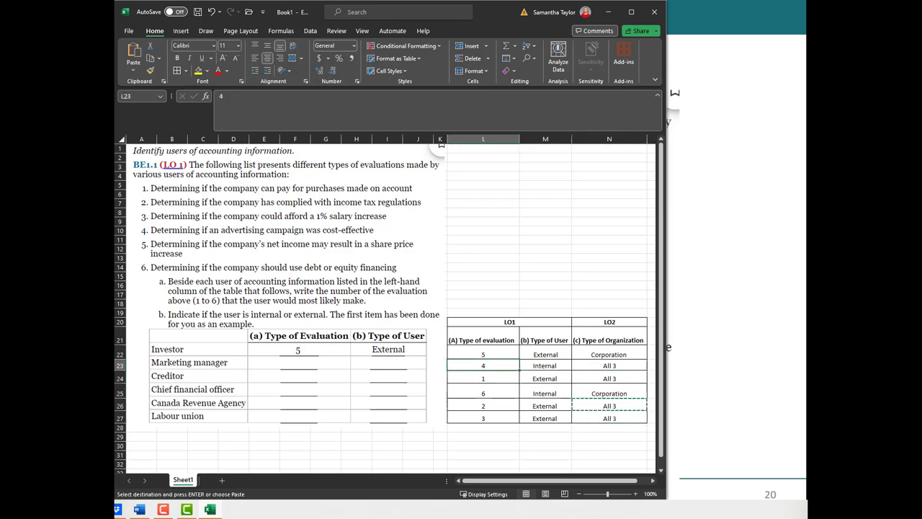
key(Down)
key(Down)
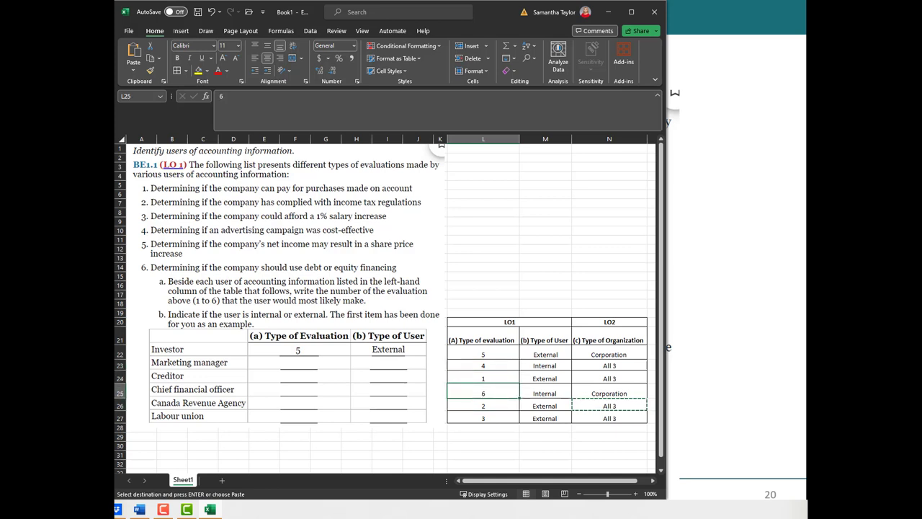
key(Right)
key(Right)
key(Down)
key(Down)
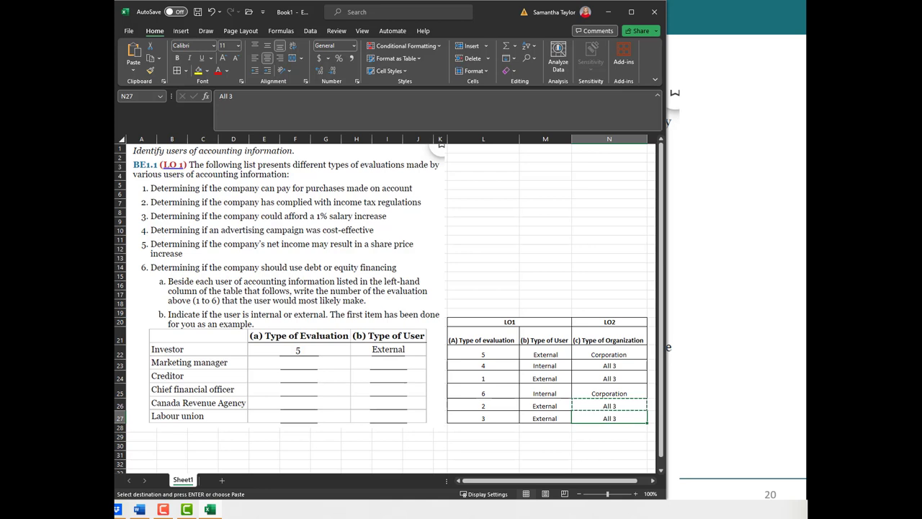
click(576, 428)
click(589, 417)
click(468, 447)
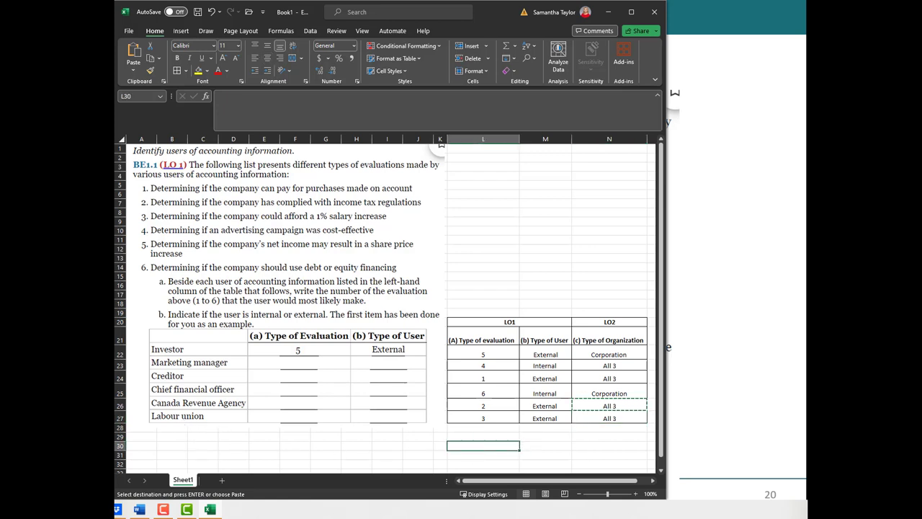